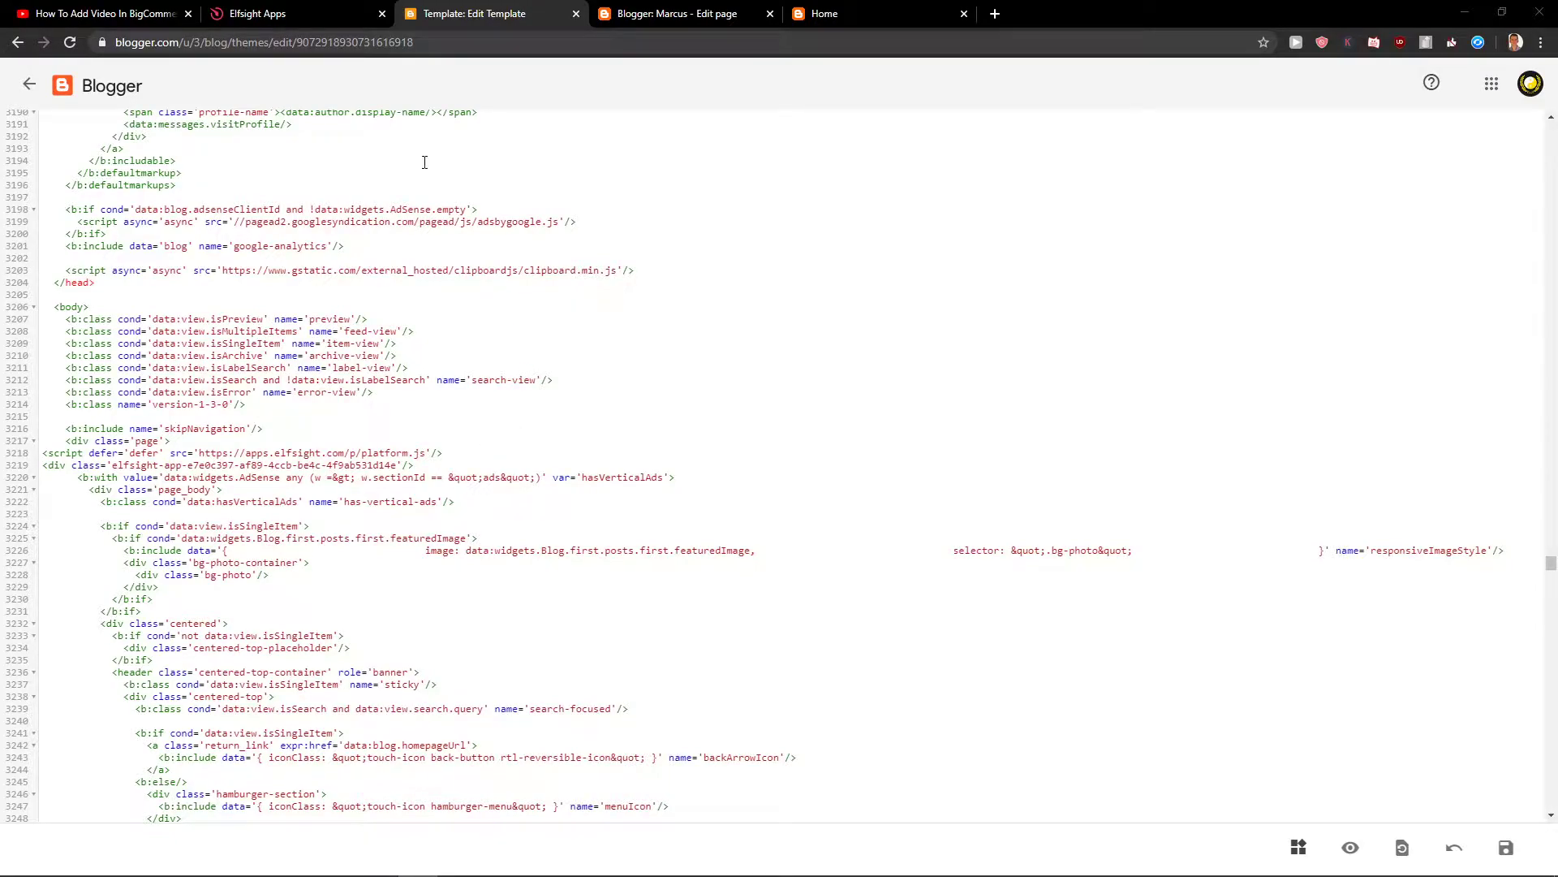
- Follow the elfsight.com link in the YouTube video description to Elfsight's site
click(137, 14)
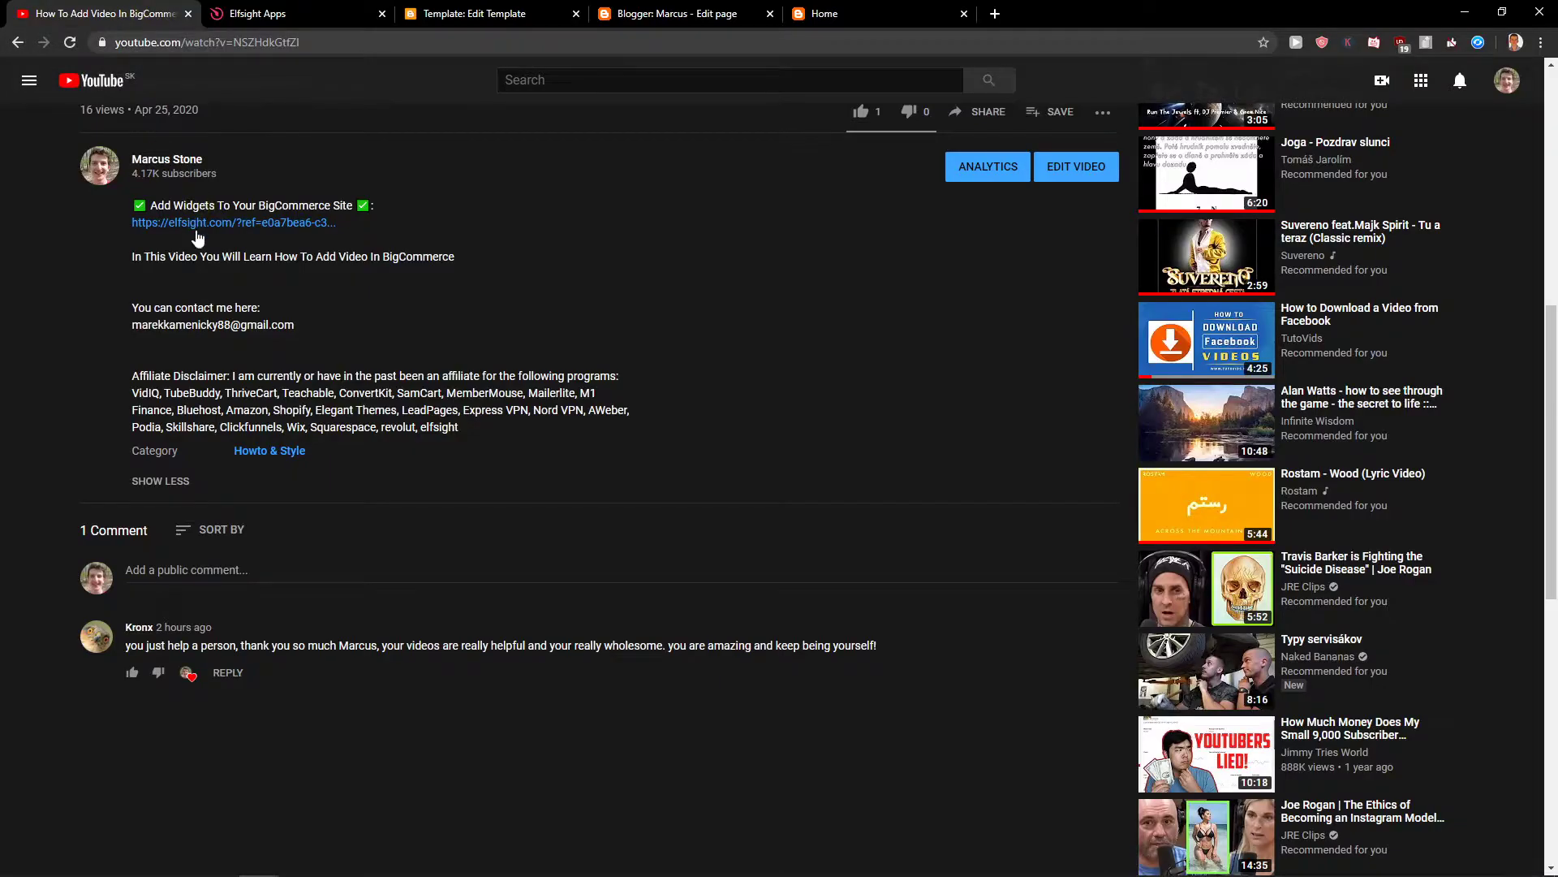
click(200, 224)
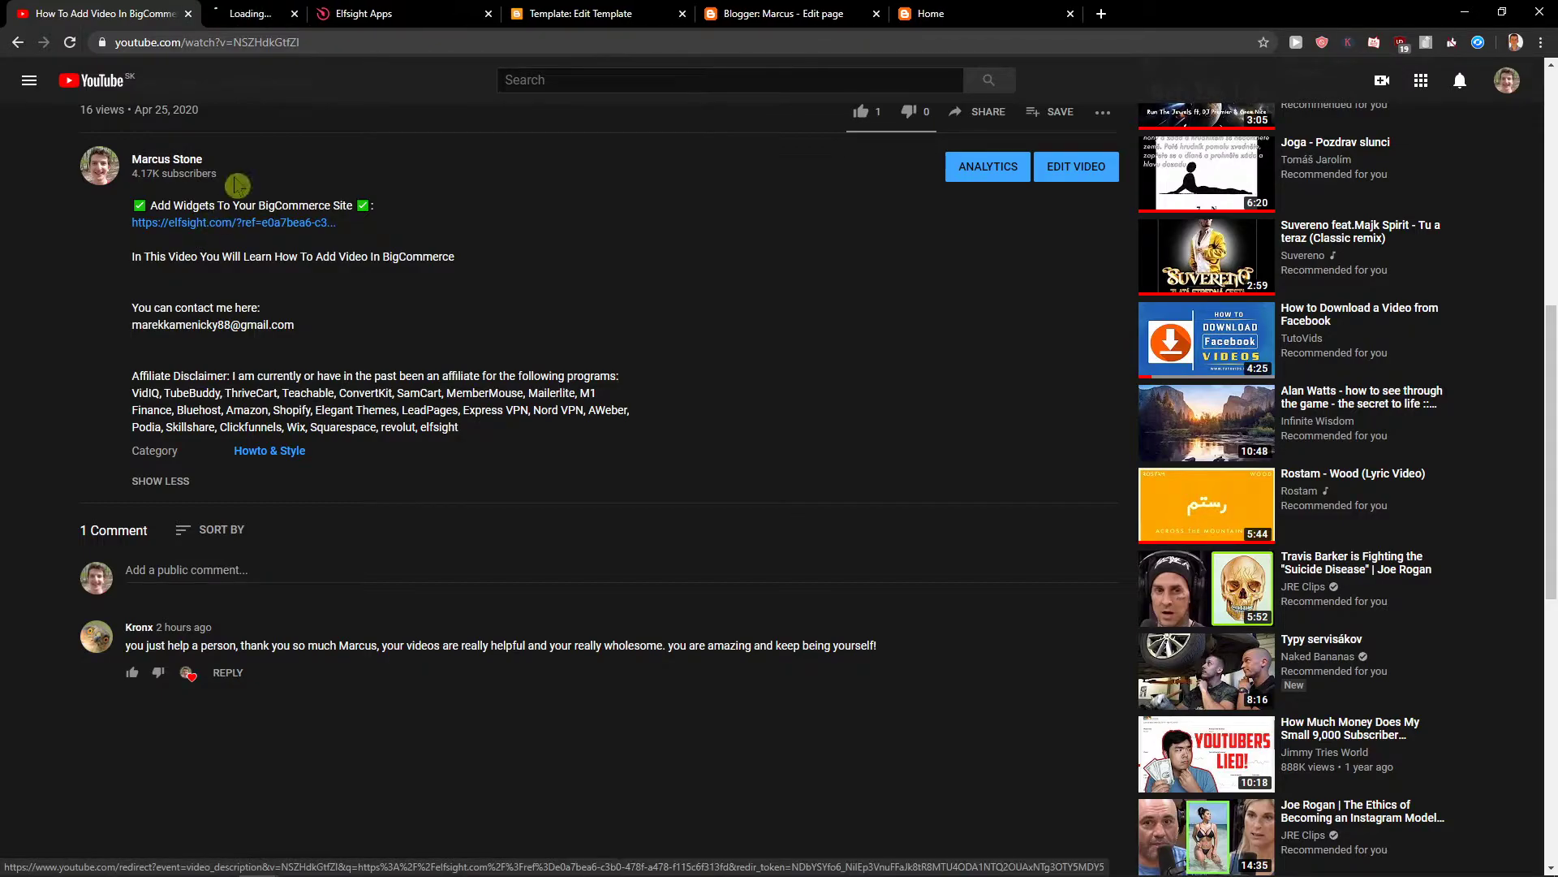
click(302, 12)
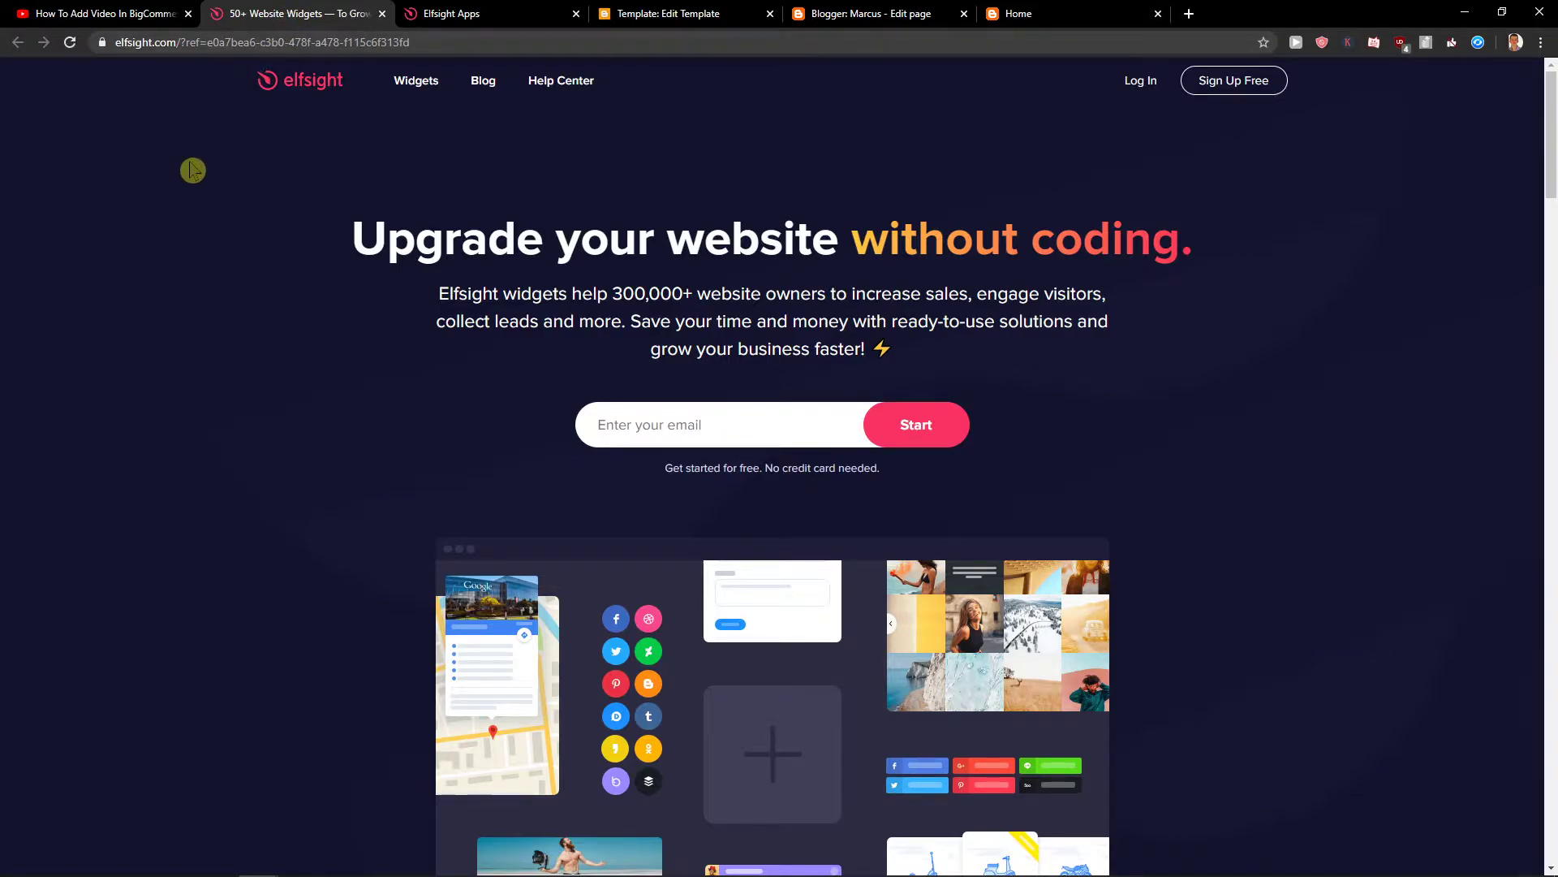
- Begin the free sign-up, then reload to reach the dashboard listing WhatsApp Chat and Amazon Reviews
click(1213, 85)
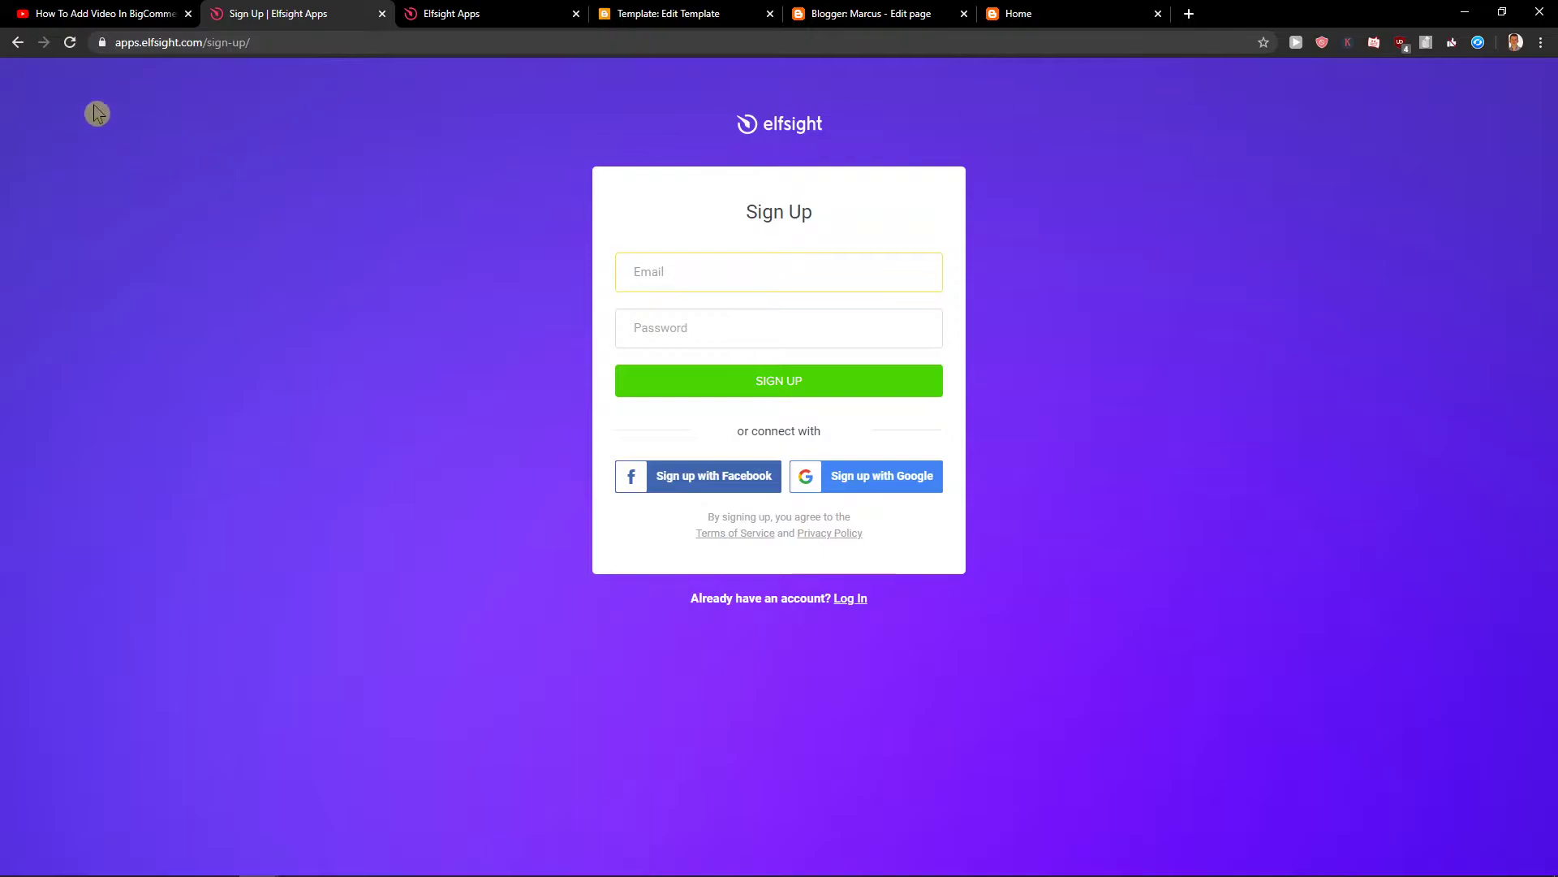
click(18, 42)
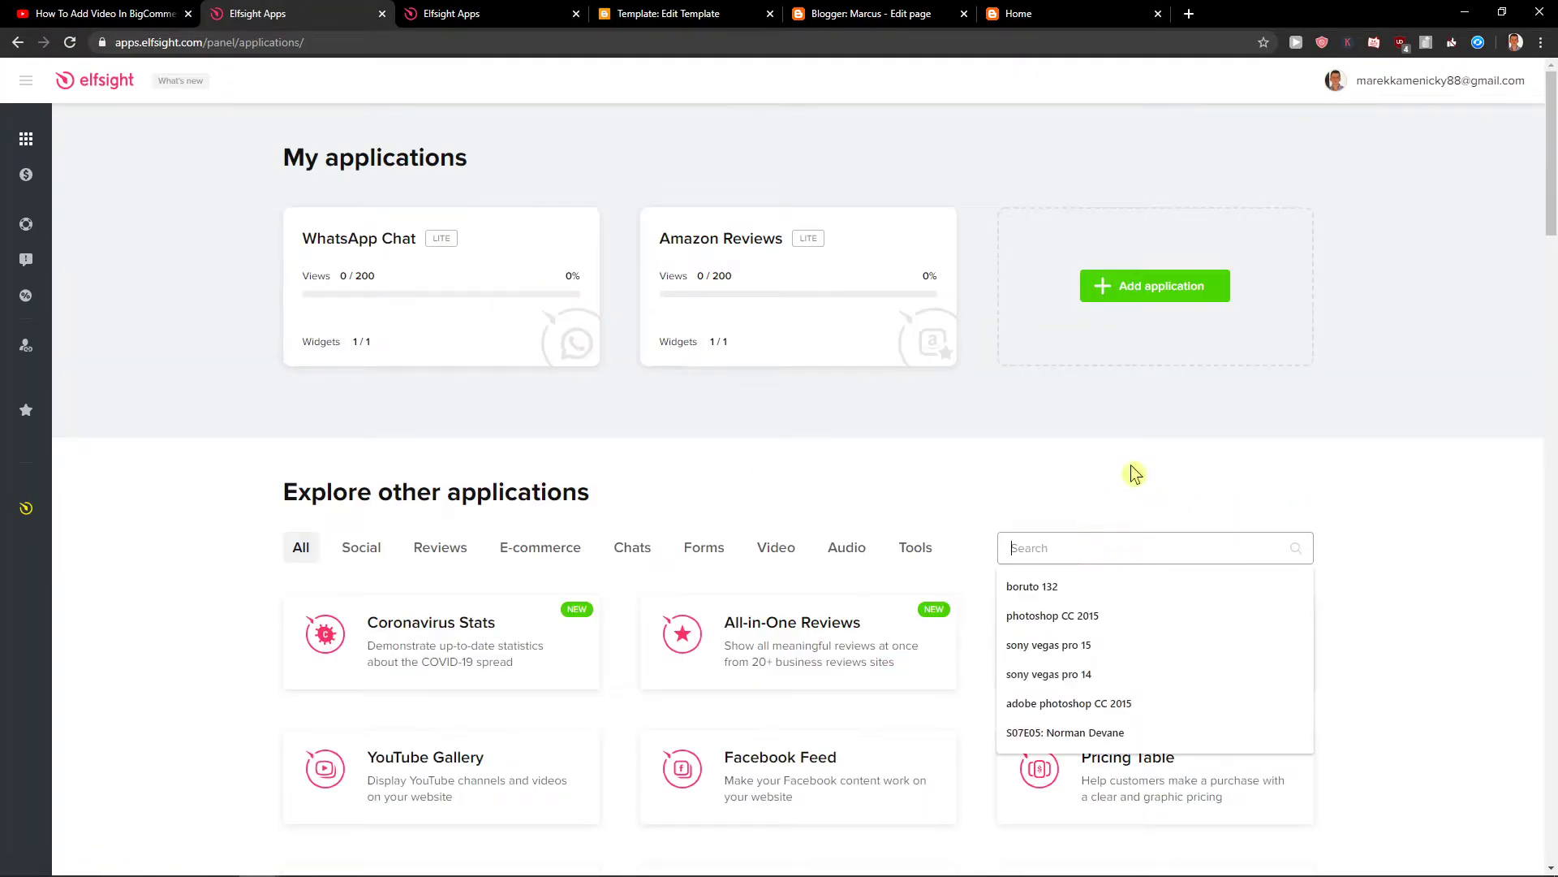
text(capterra)
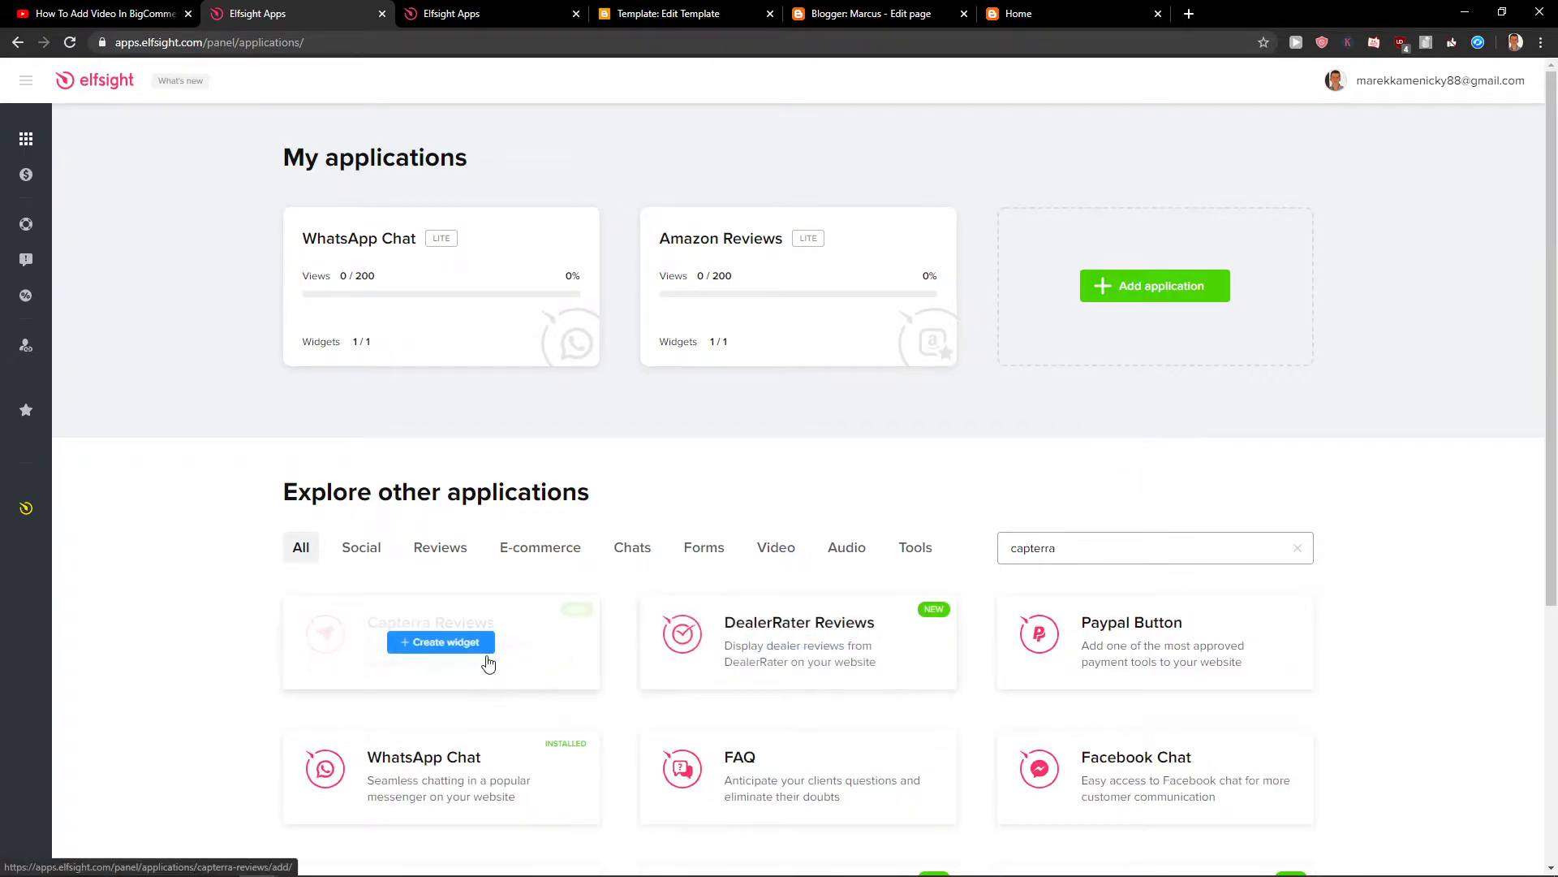
- Create a new Capterra Reviews widget from the application search results
click(489, 662)
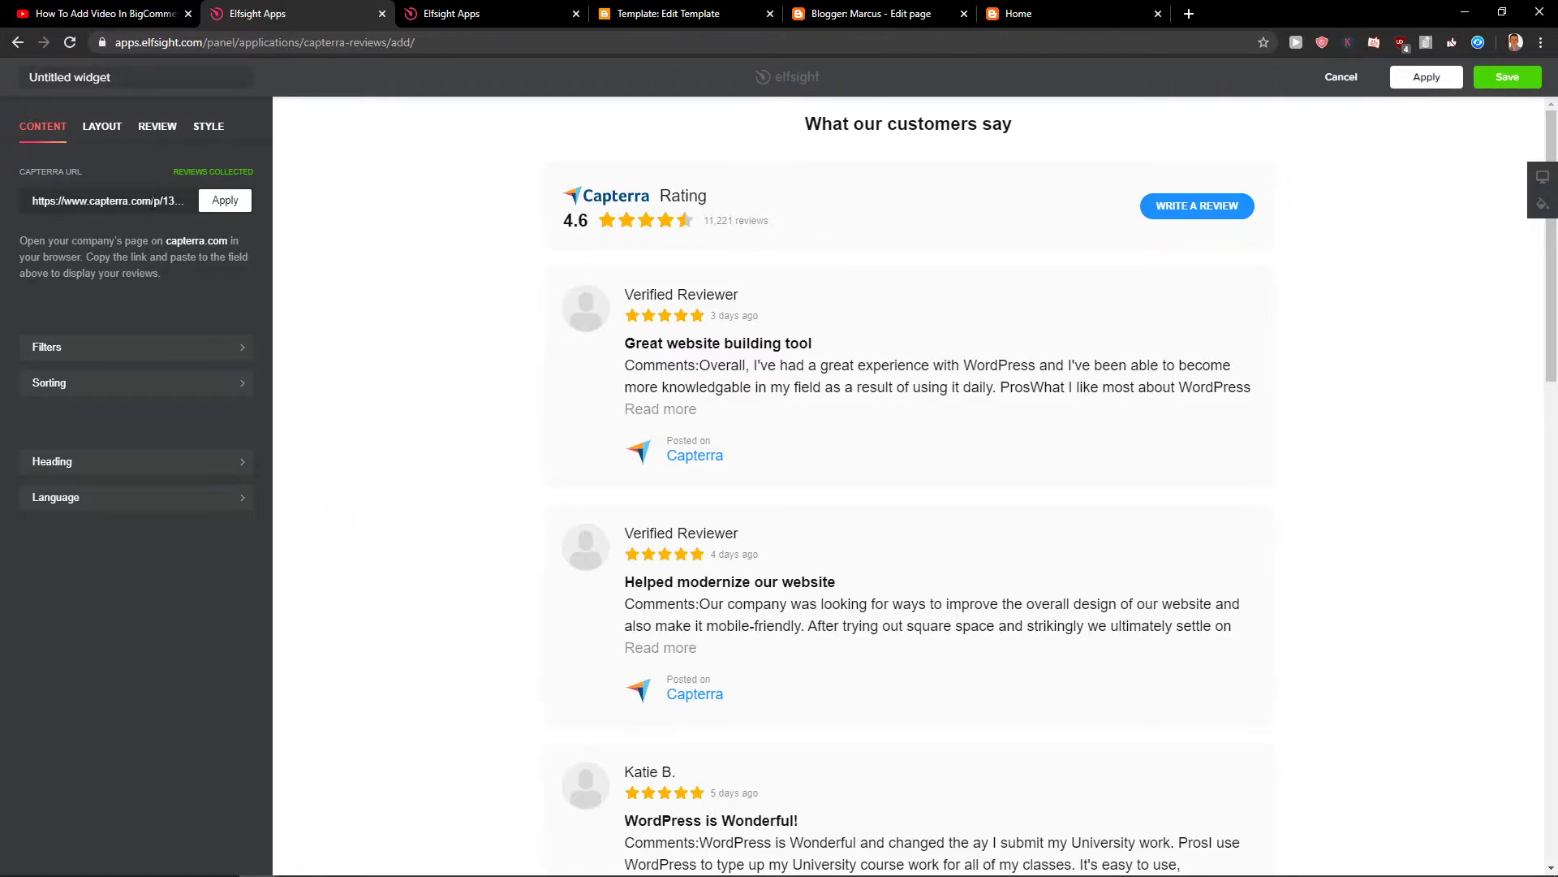
- Select the whole Capterra page URL in the widget's source field
double_click(148, 201)
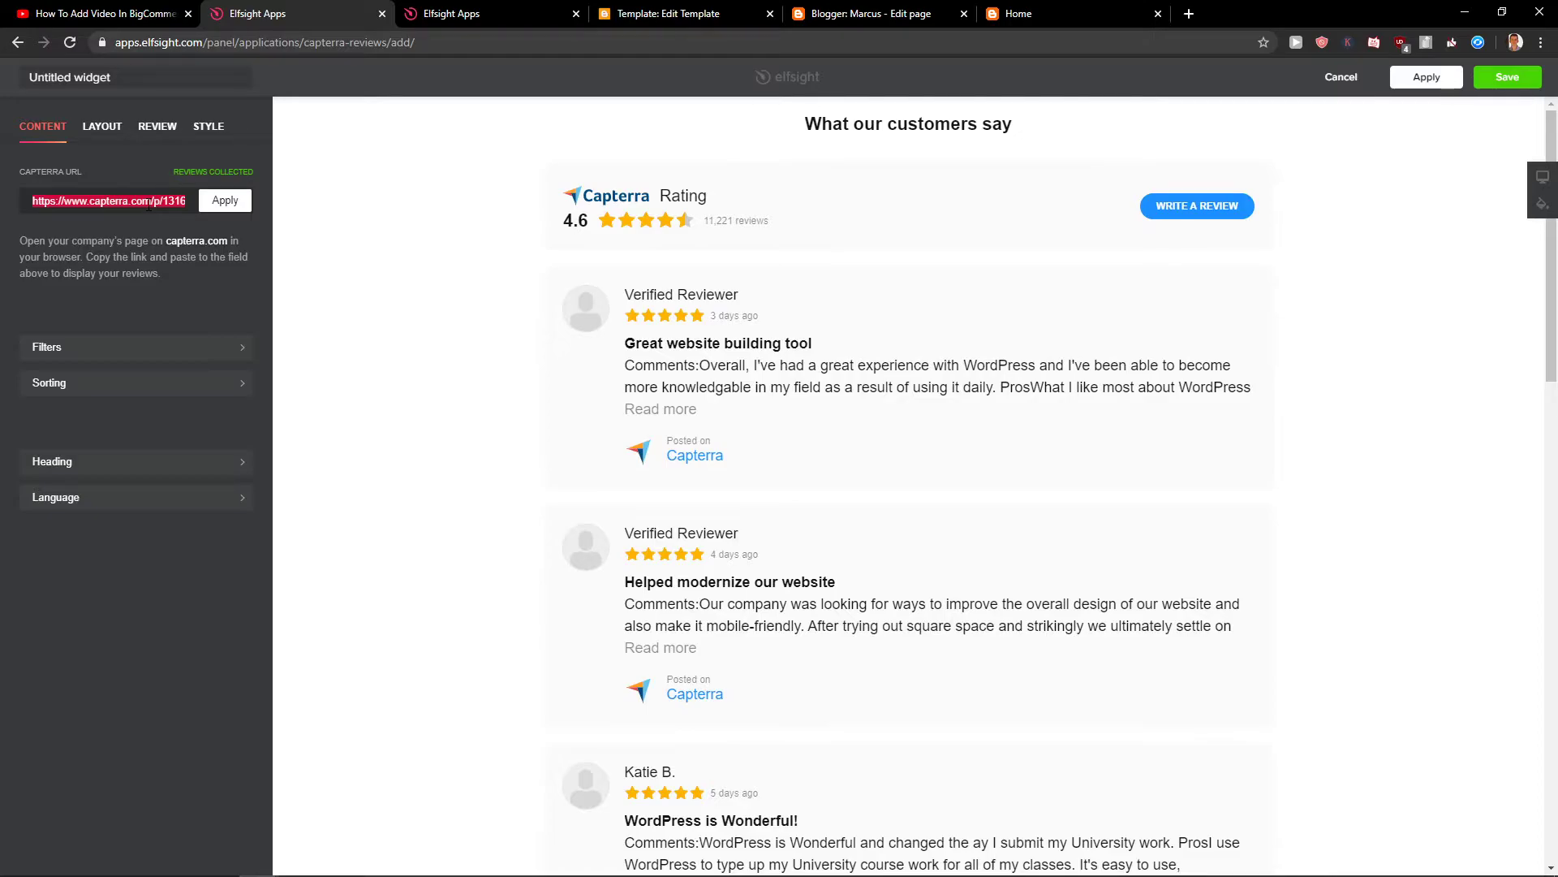
- Browse the Layout, Review and Style settings, trying Custom colours but keeping Light
click(101, 126)
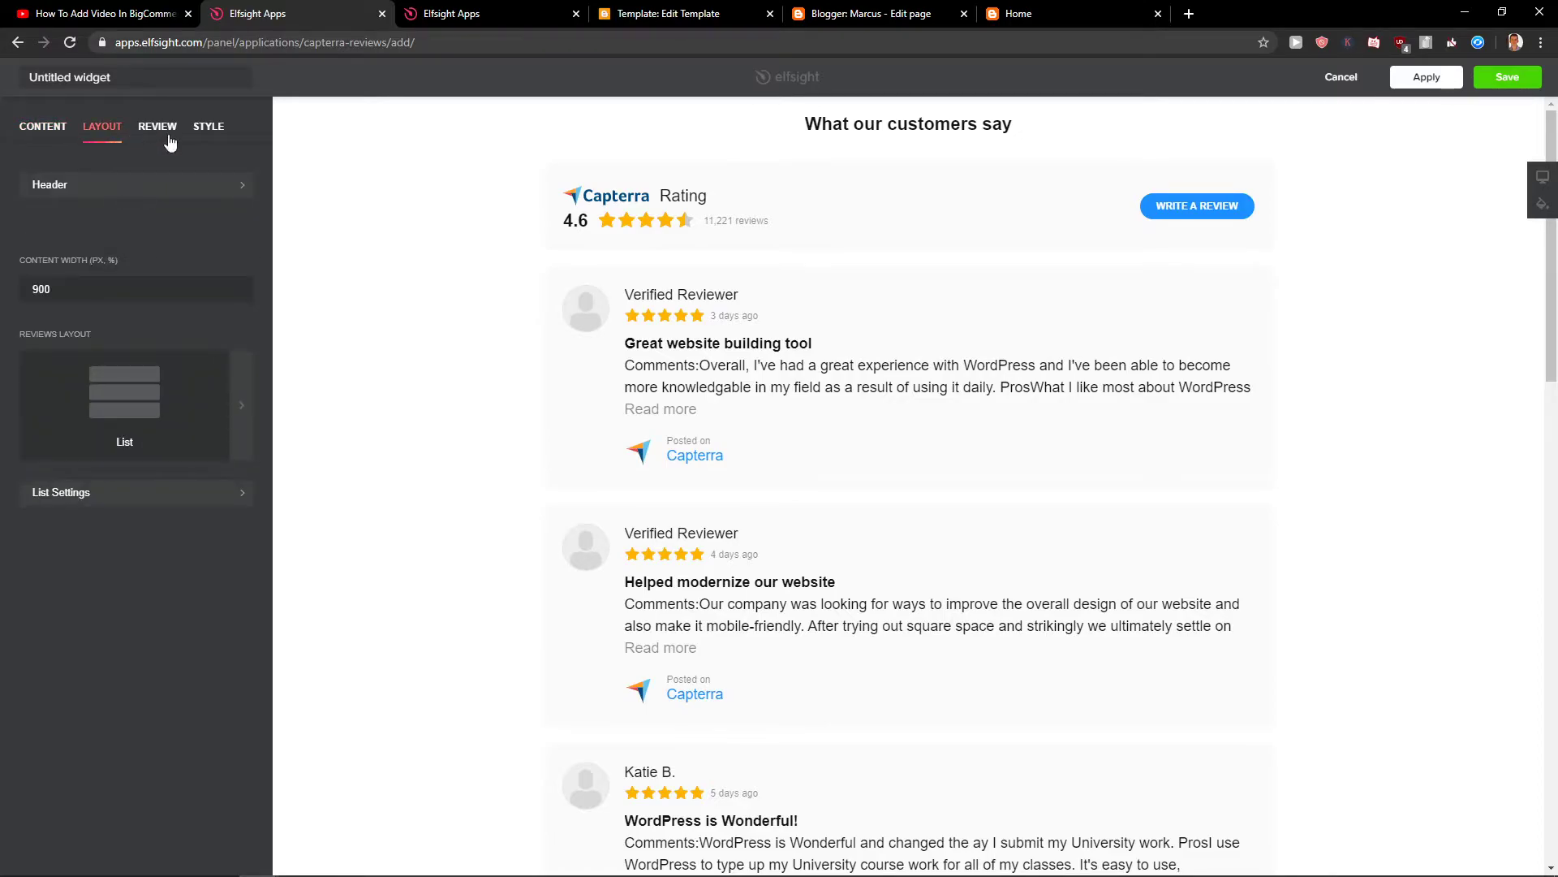
click(157, 126)
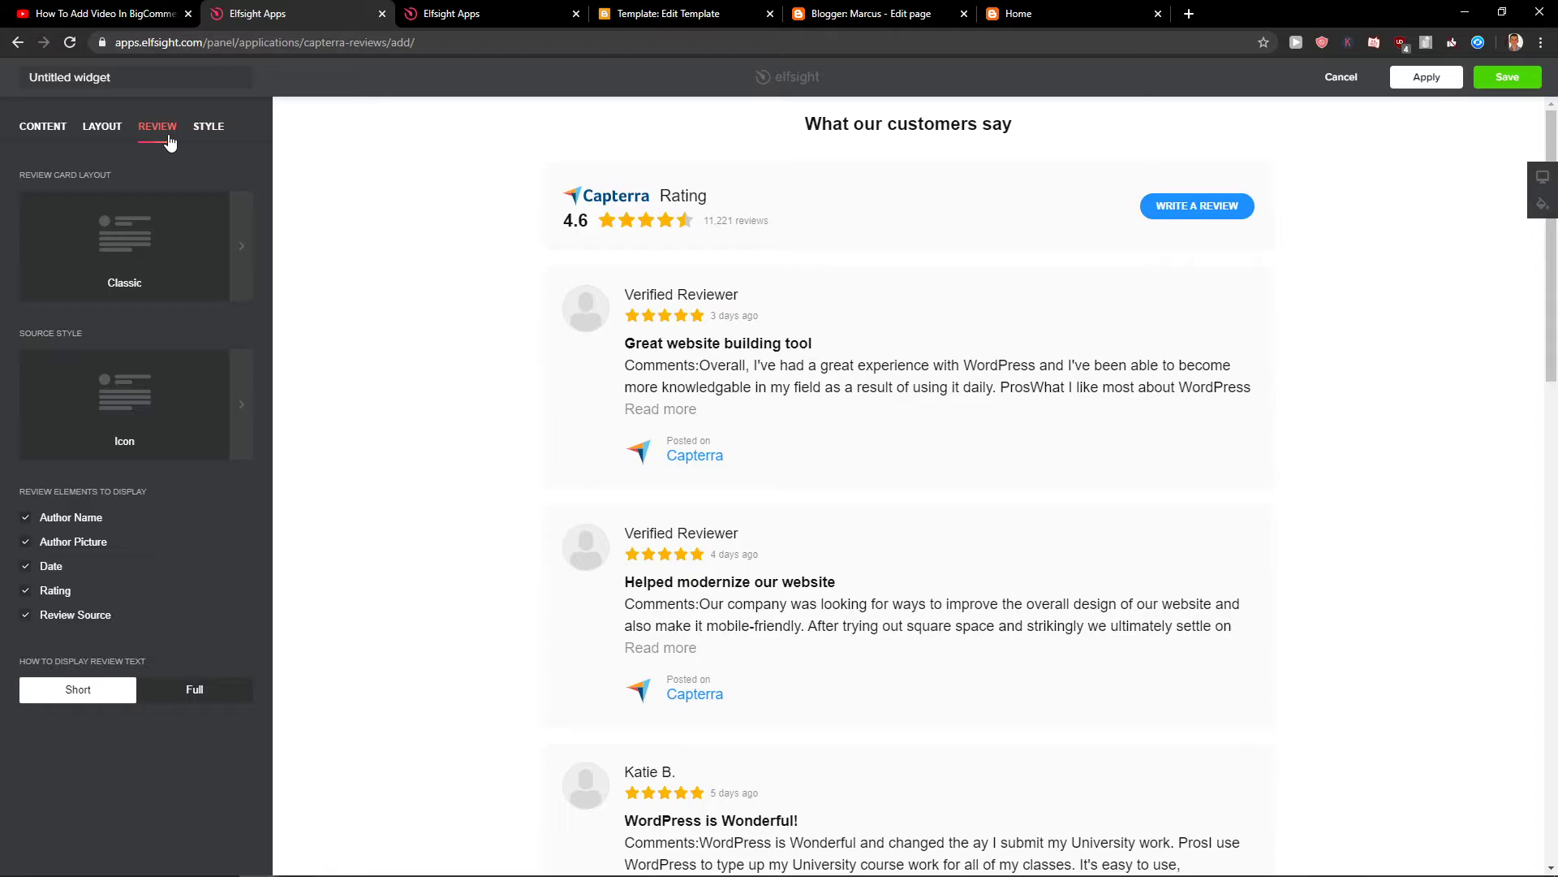
click(209, 127)
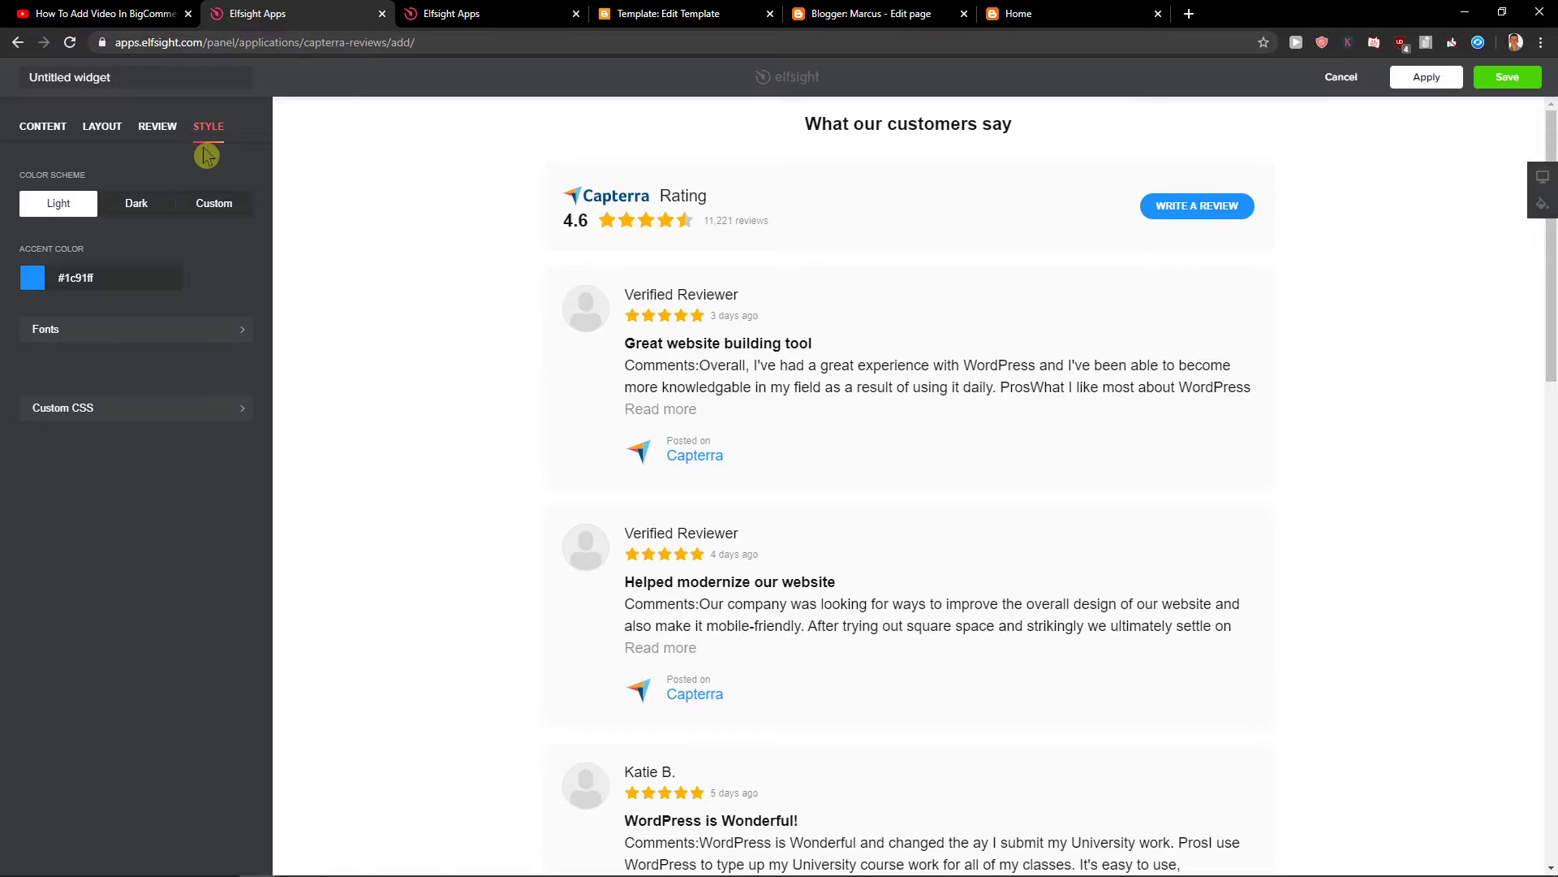
click(207, 203)
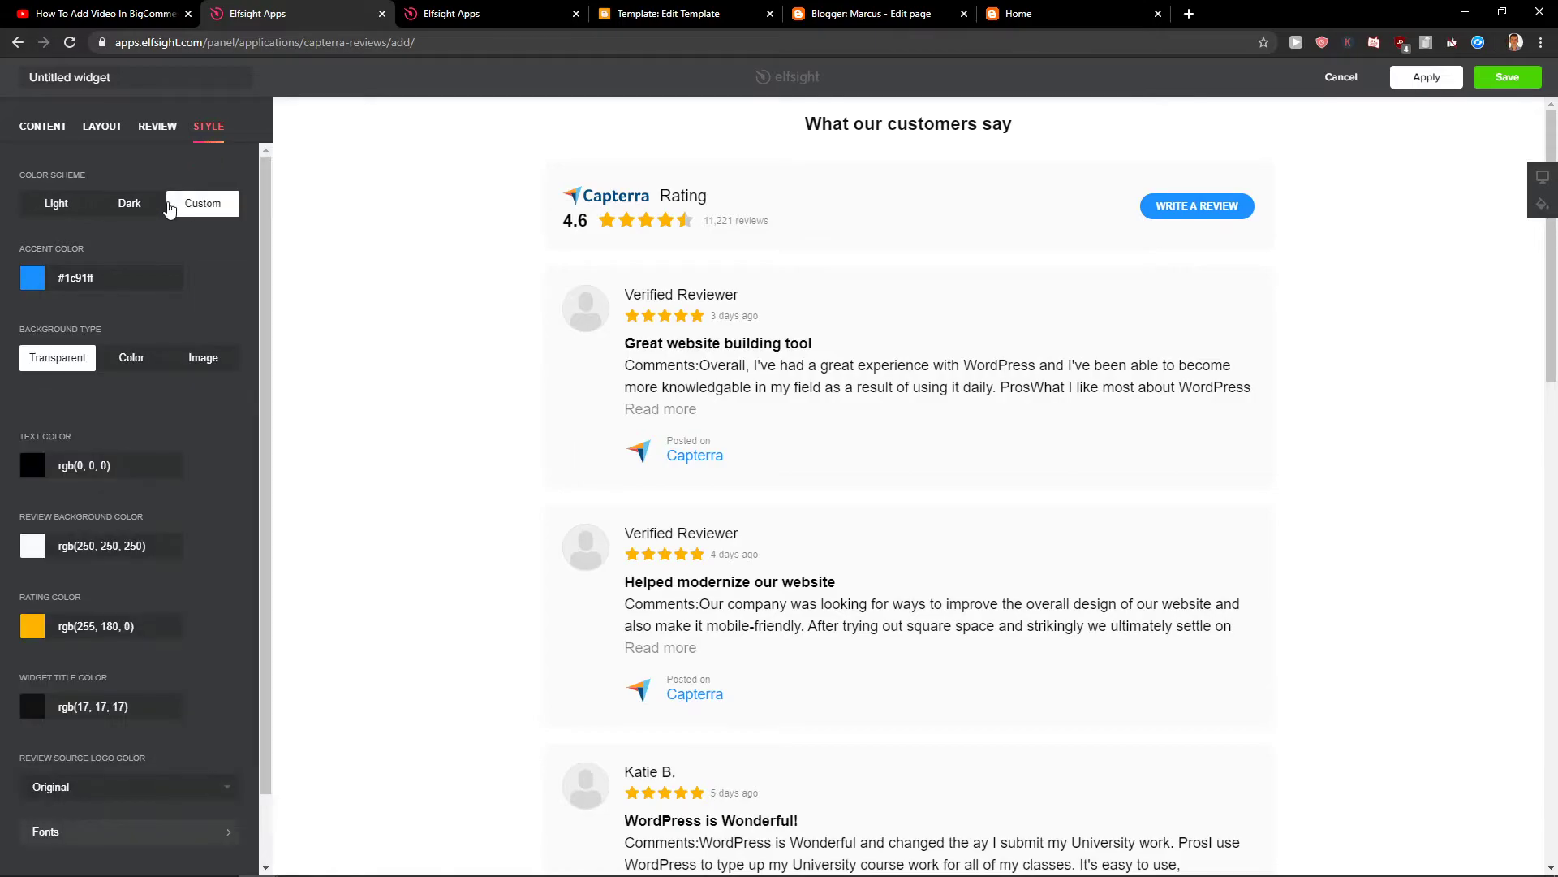
click(58, 205)
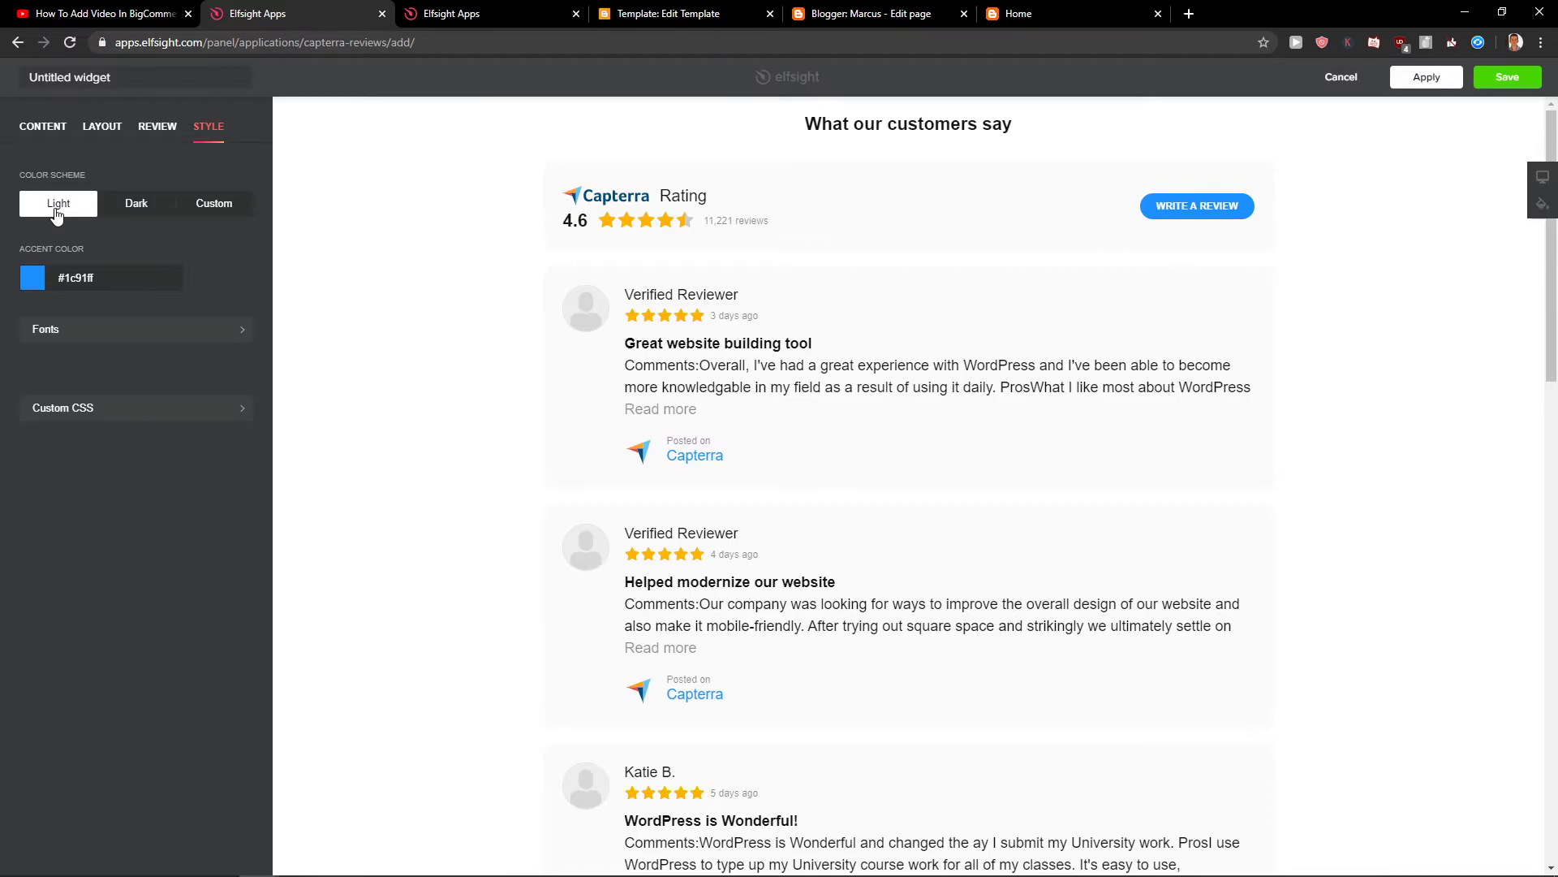
click(158, 126)
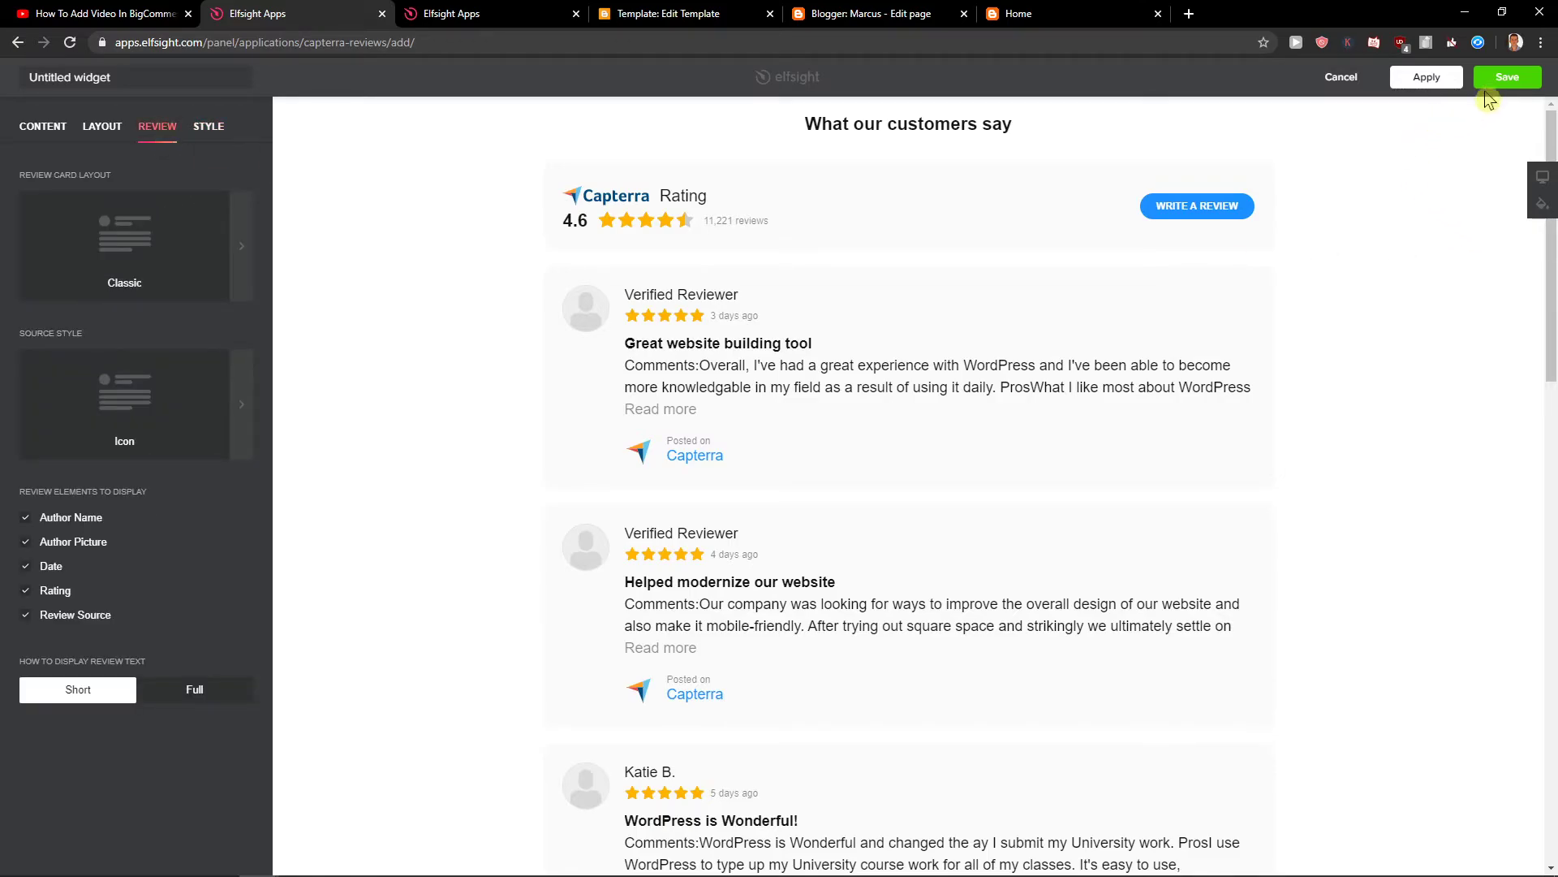
- Save the Capterra Reviews widget and look over the pricing plans page
click(1507, 76)
click(451, 13)
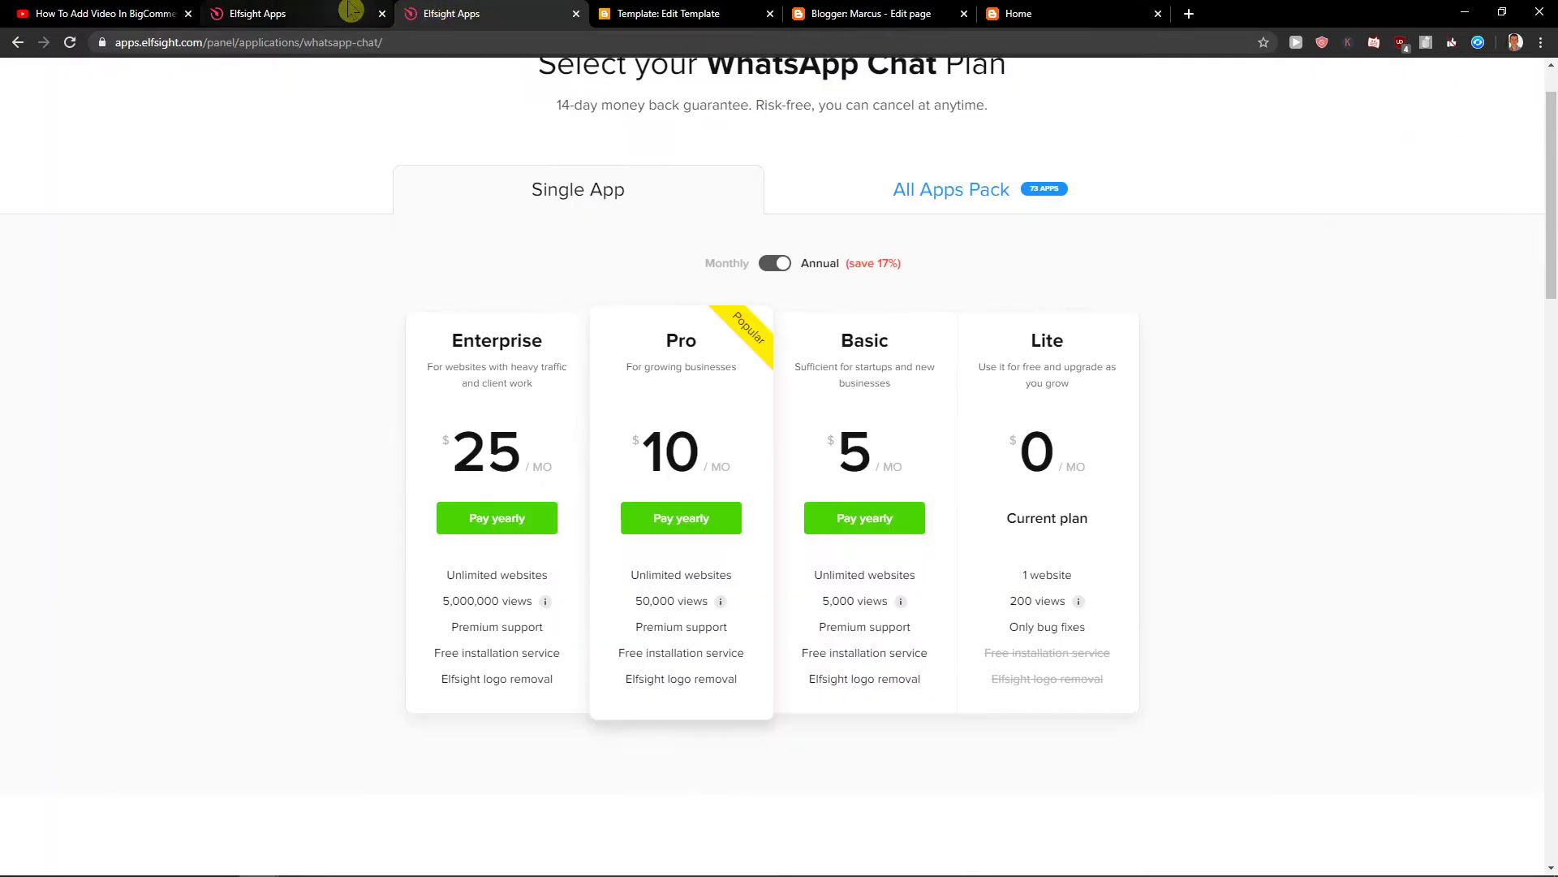
click(304, 13)
click(451, 14)
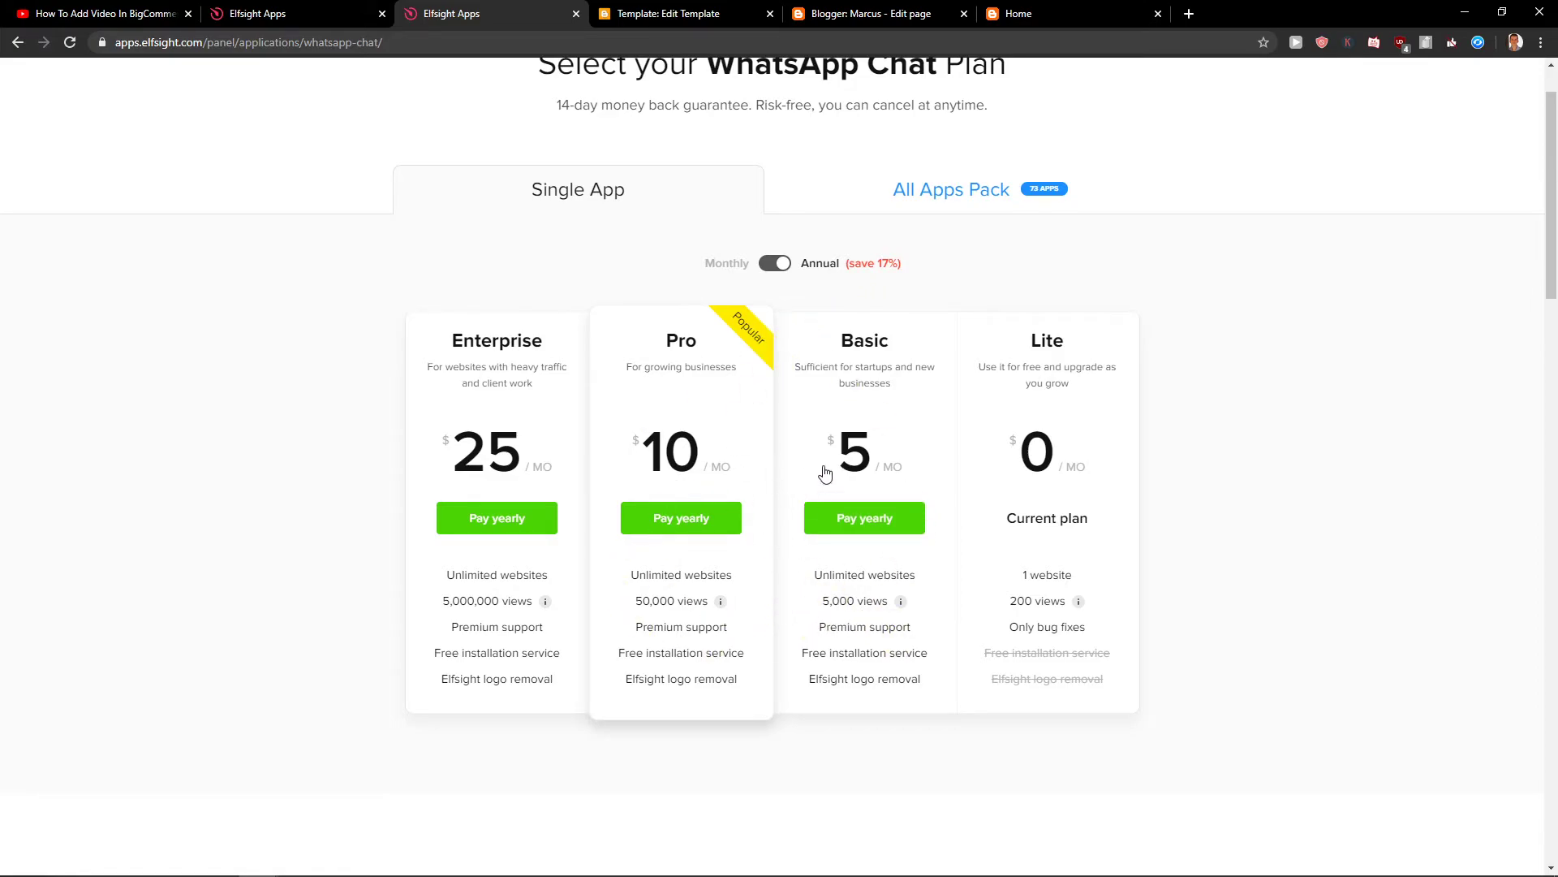
- Copy the widget's embed code for the Blogger page
click(307, 17)
click(694, 511)
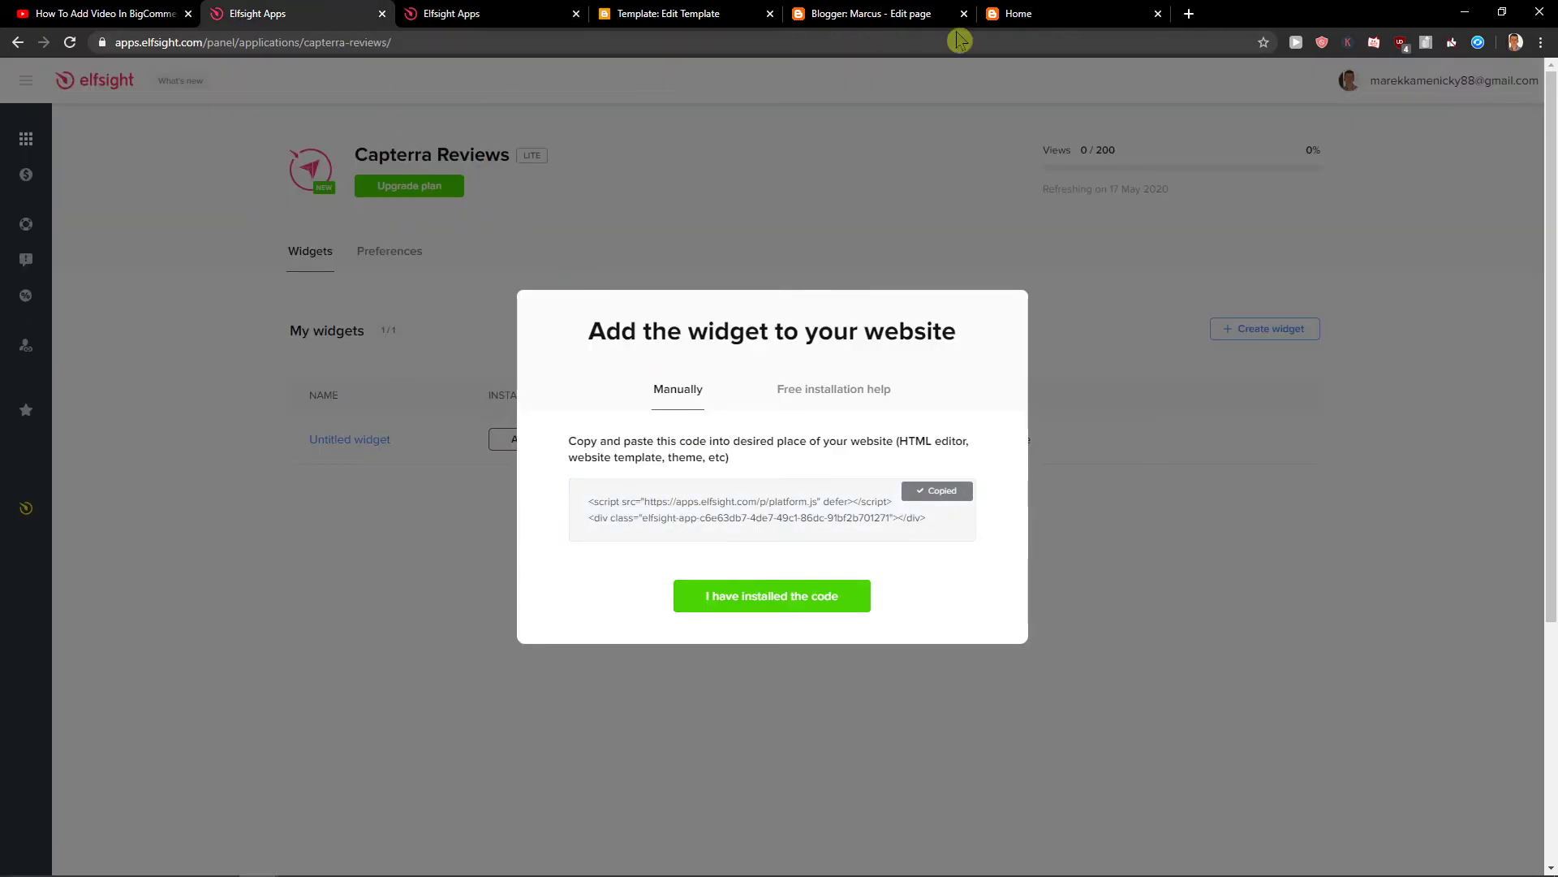
click(853, 13)
- Paste the widget code into the Blogger Home page HTML and save the page
key(ctrl+v)
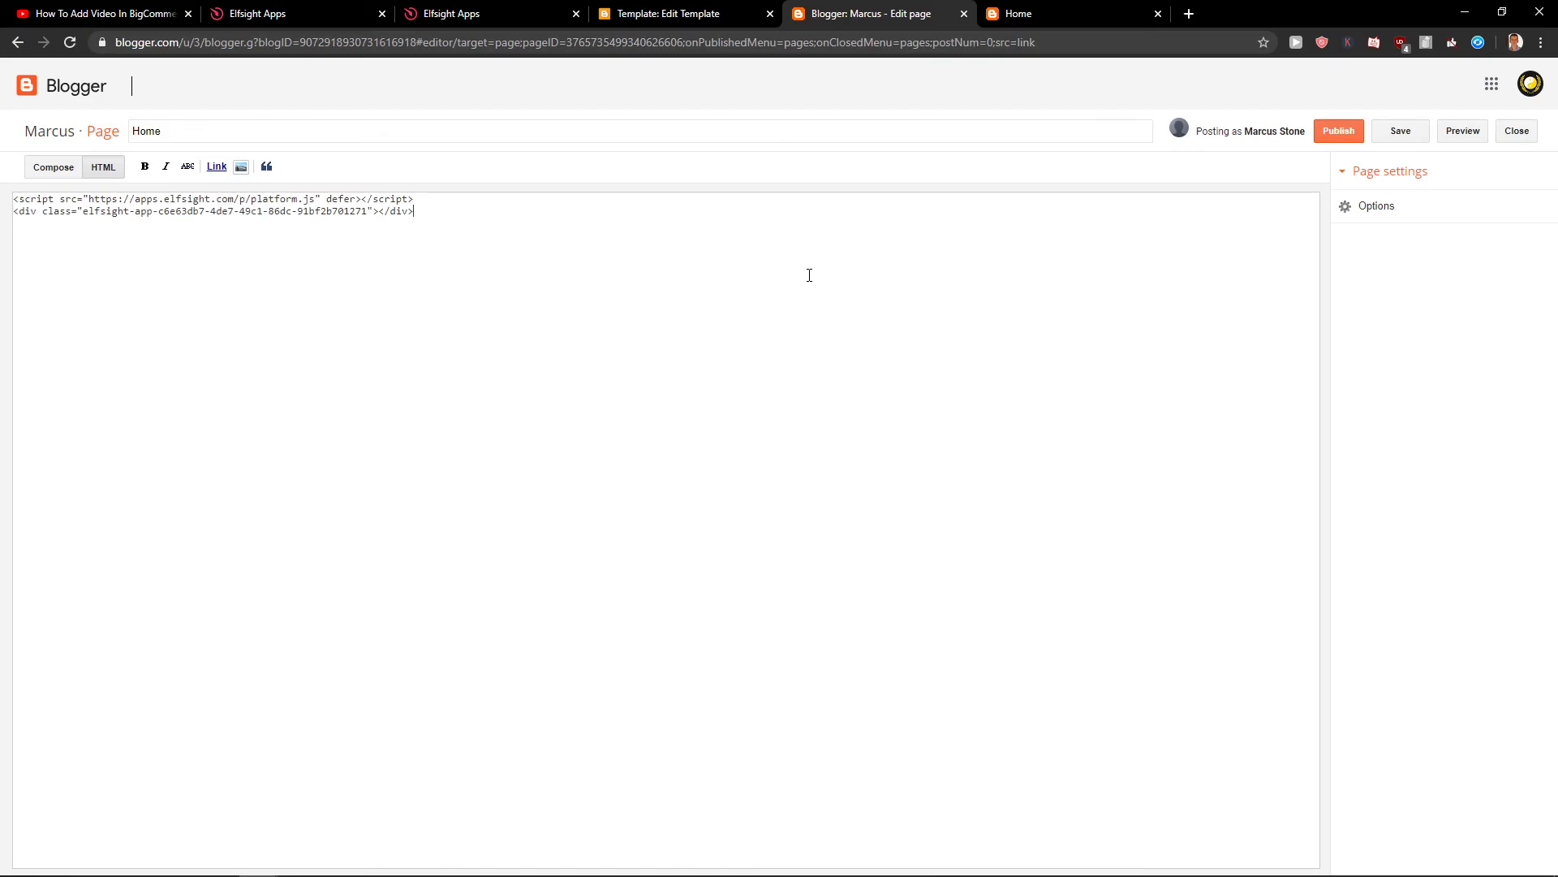
click(1400, 131)
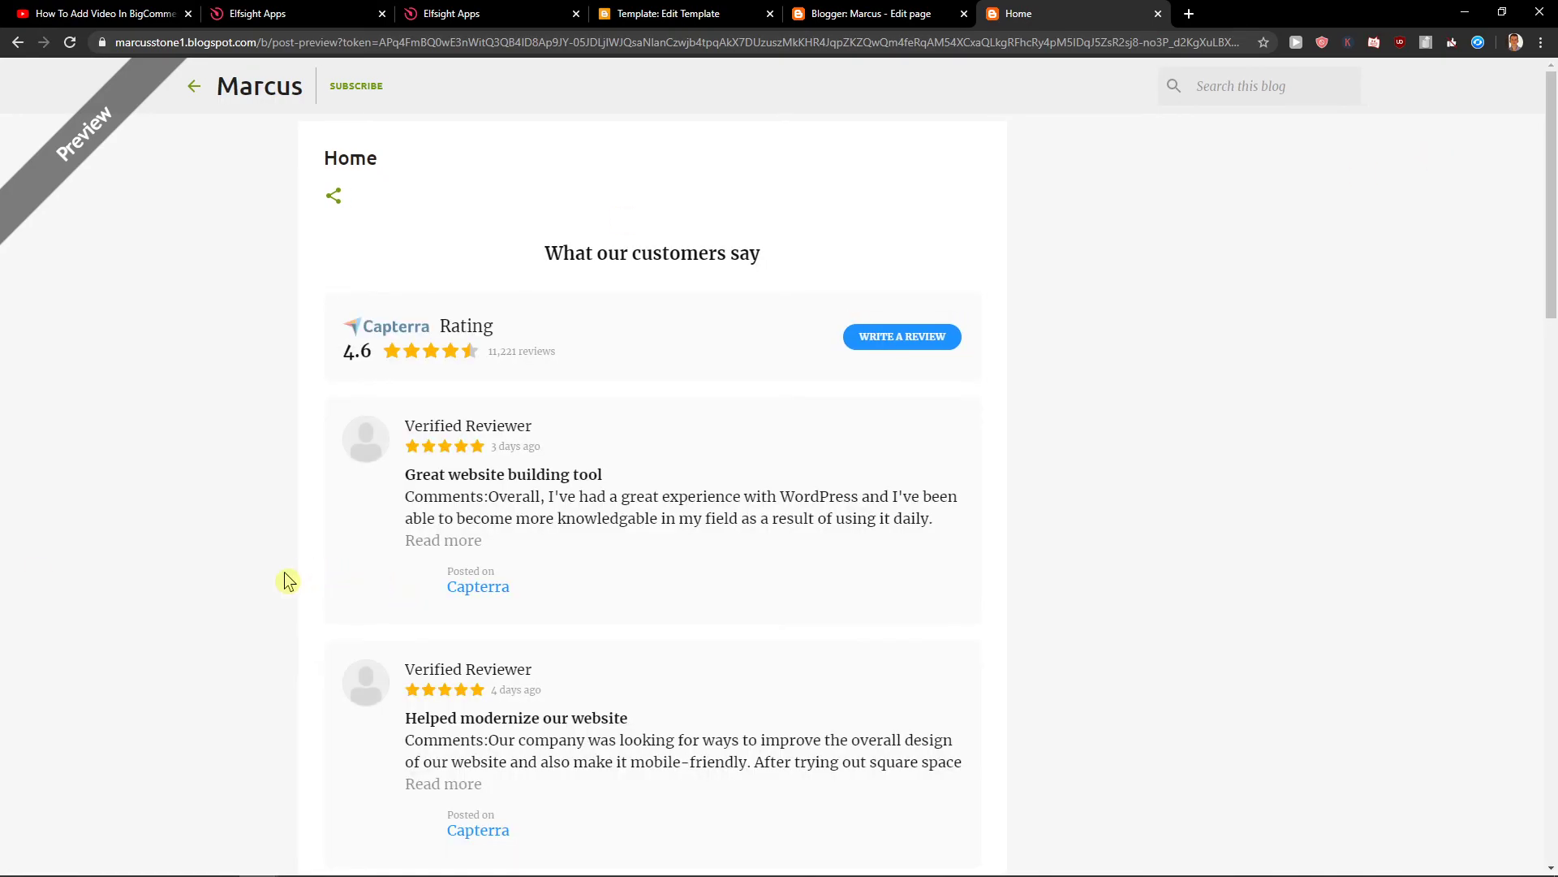
scroll(290, 579, down, 1)
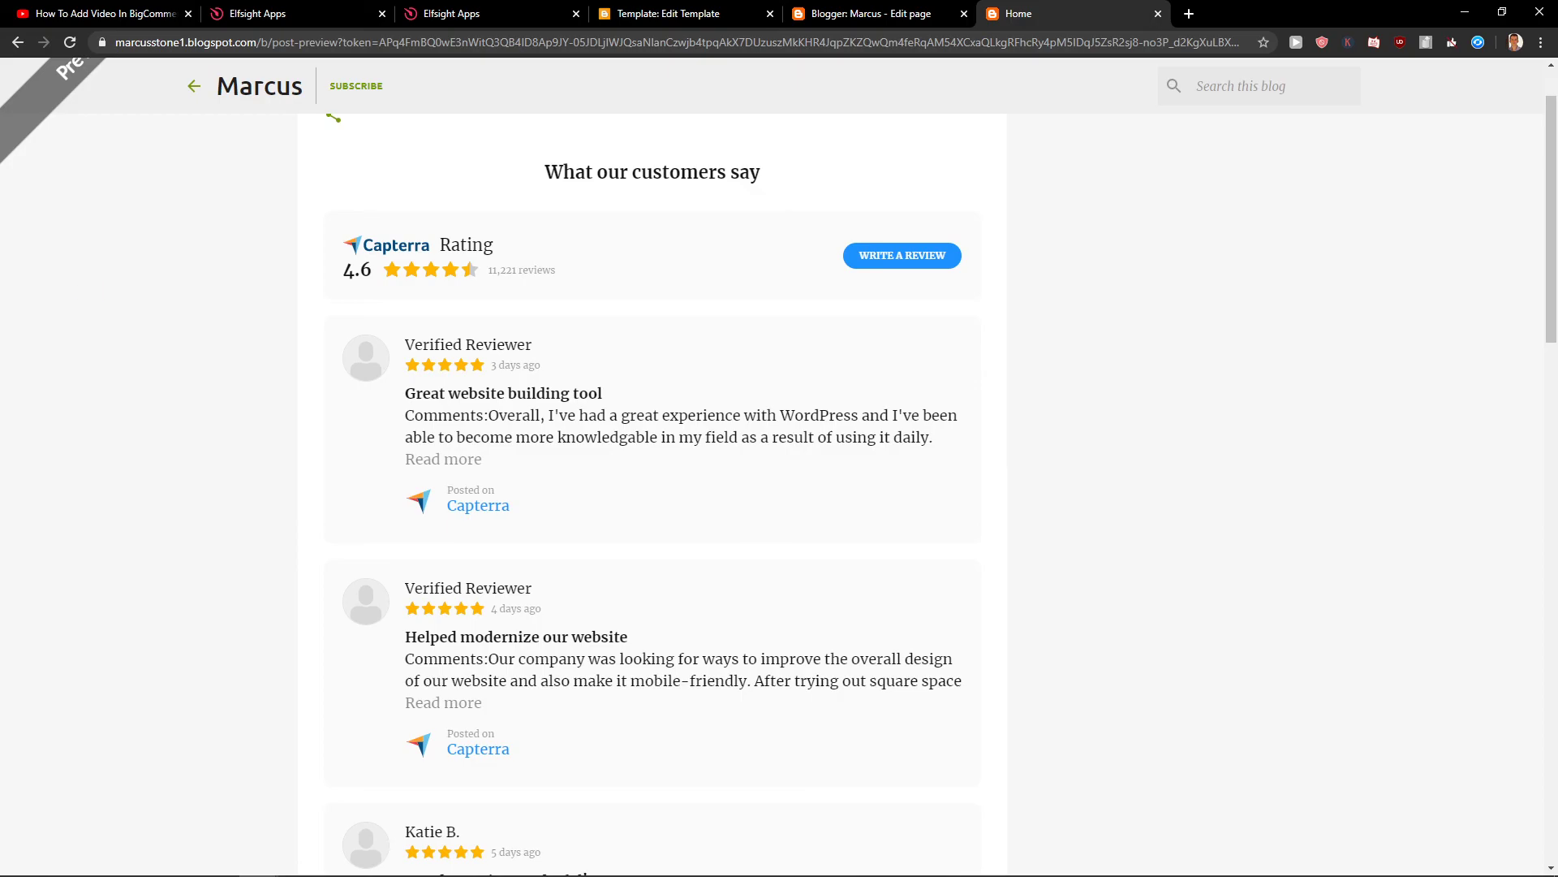
click(667, 14)
scroll(342, 509, down, 3)
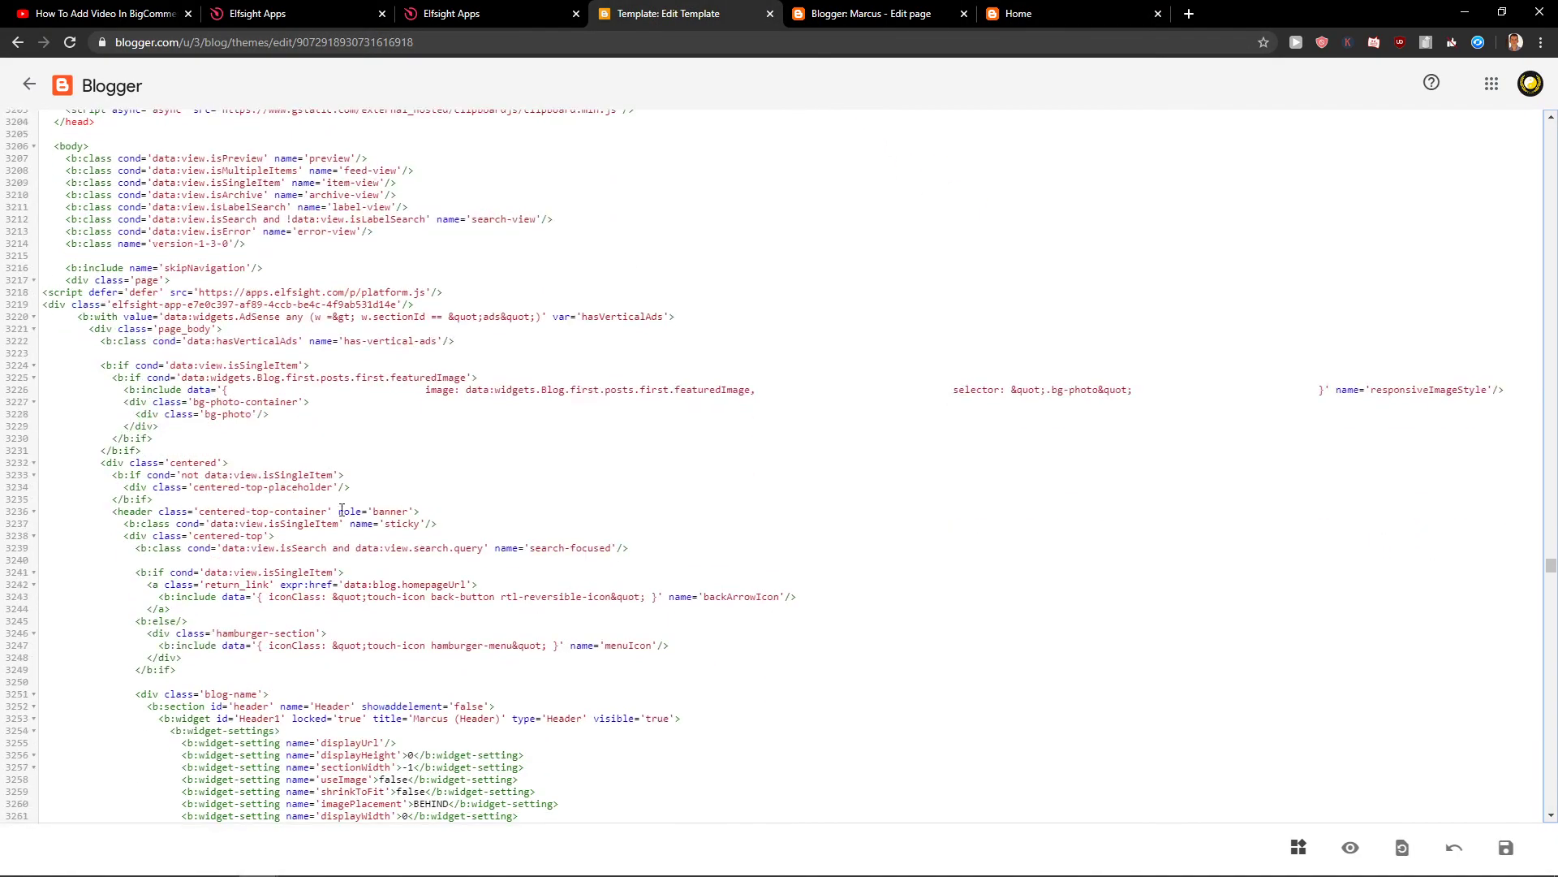
scroll(341, 512, up, 3)
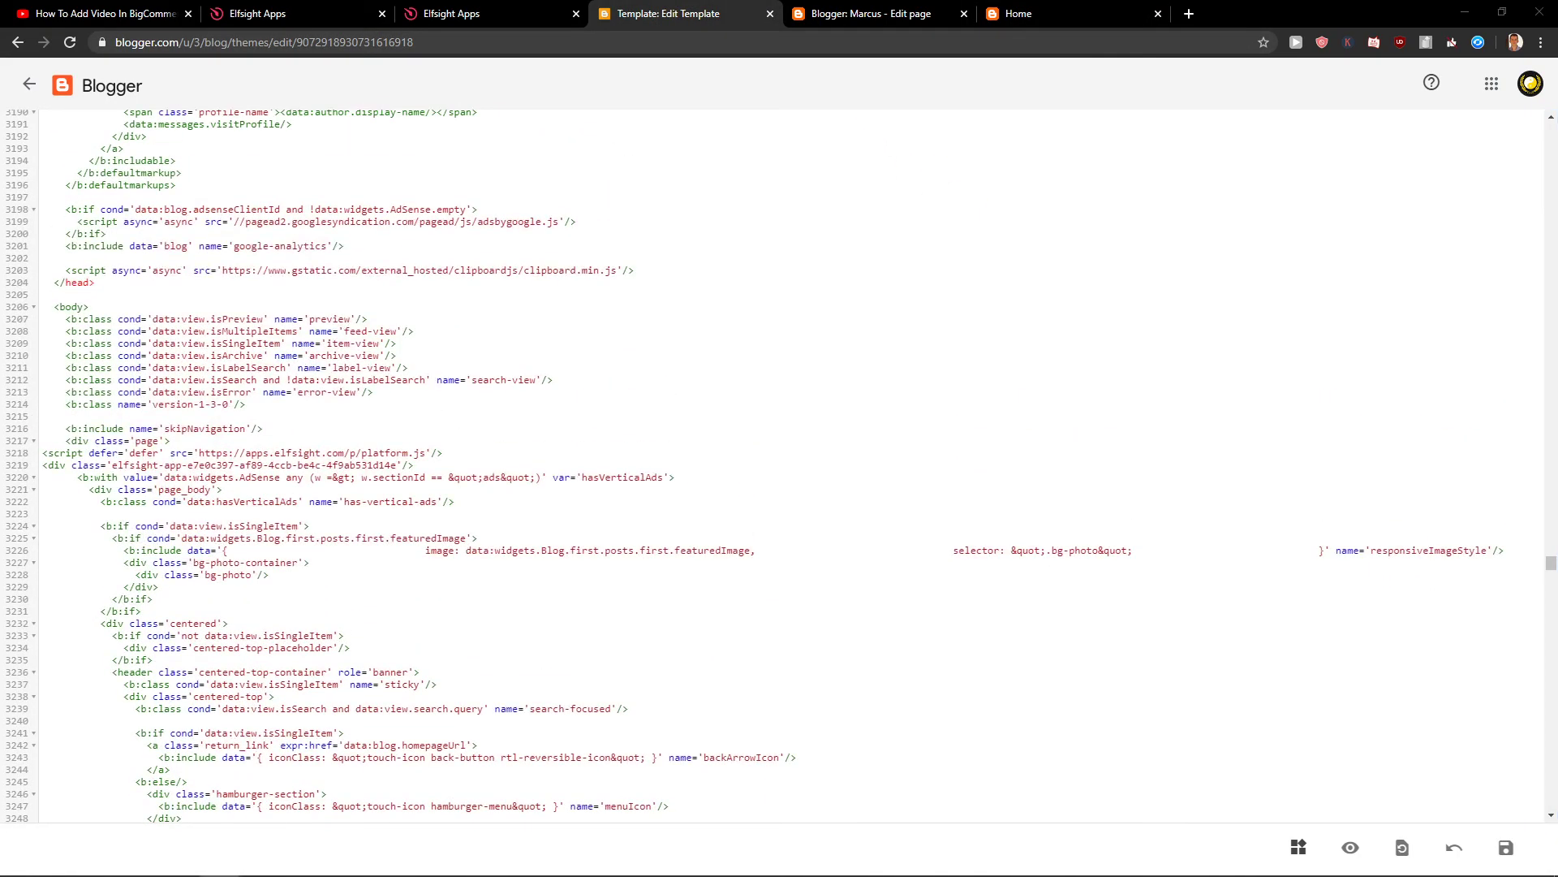